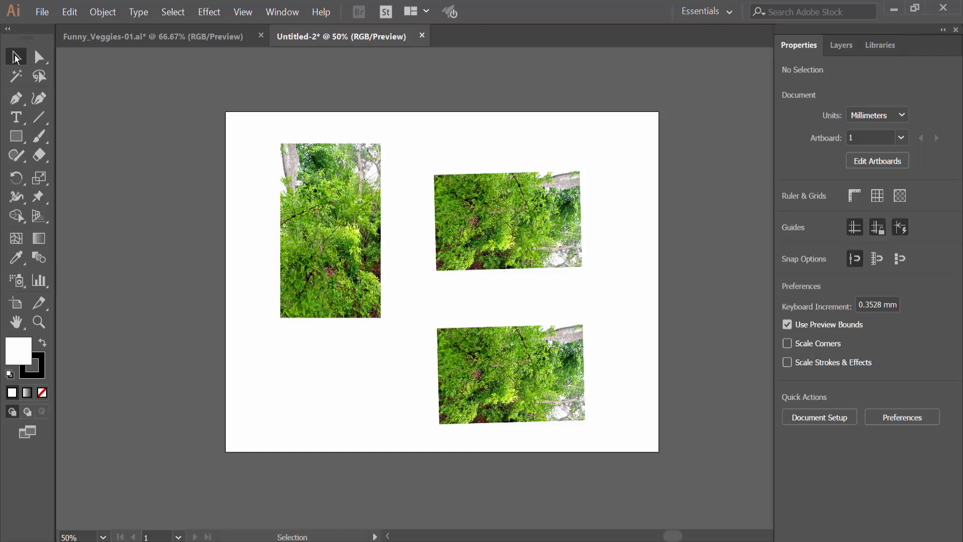
Step: Marquee-select the upper-right and lower-right foliage photos with the Selection tool
mouse_move(404, 137)
mouse_down()
mouse_move(590, 359)
mouse_move(618, 441)
mouse_up()
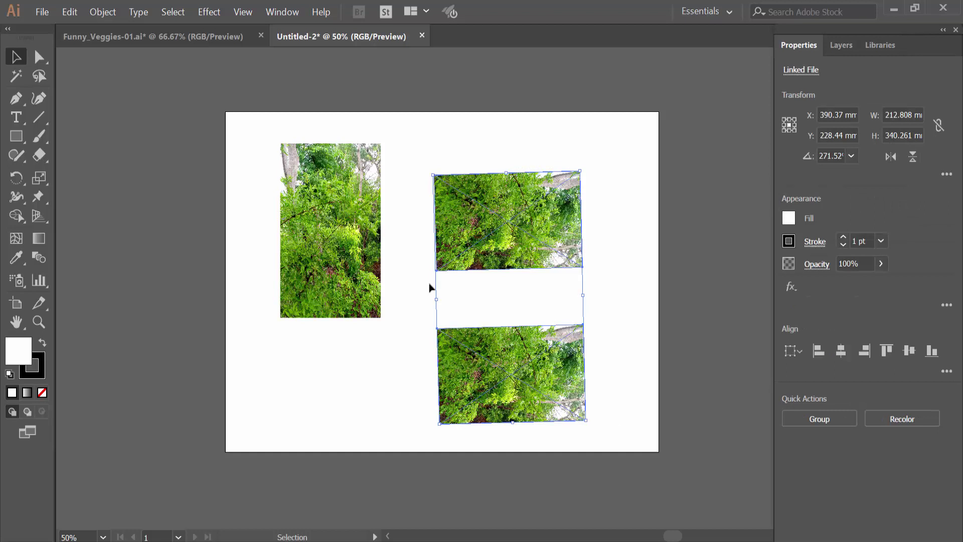
Step: Switch to the Artboard Tool and open Artboard 1's options, showing 609.6 × 457.2 mm
click(15, 304)
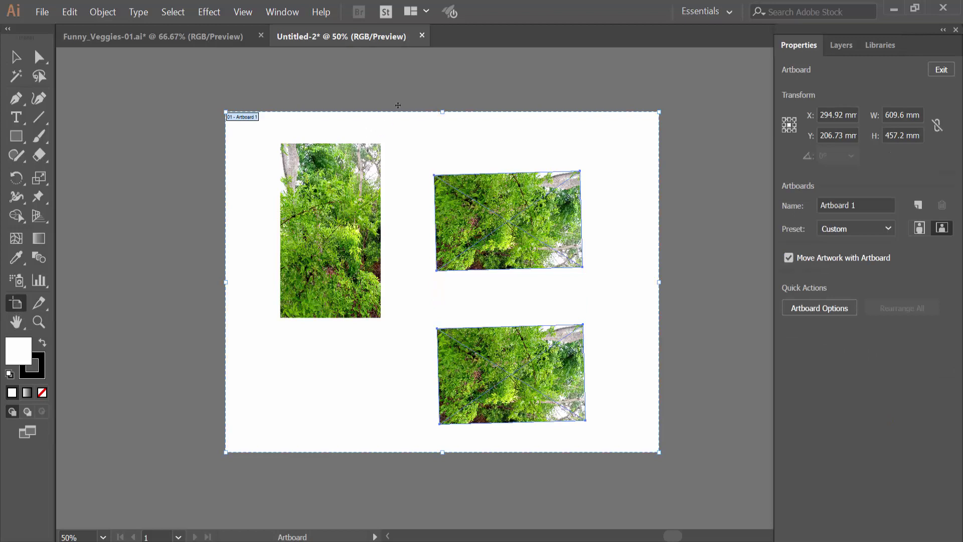
click(287, 13)
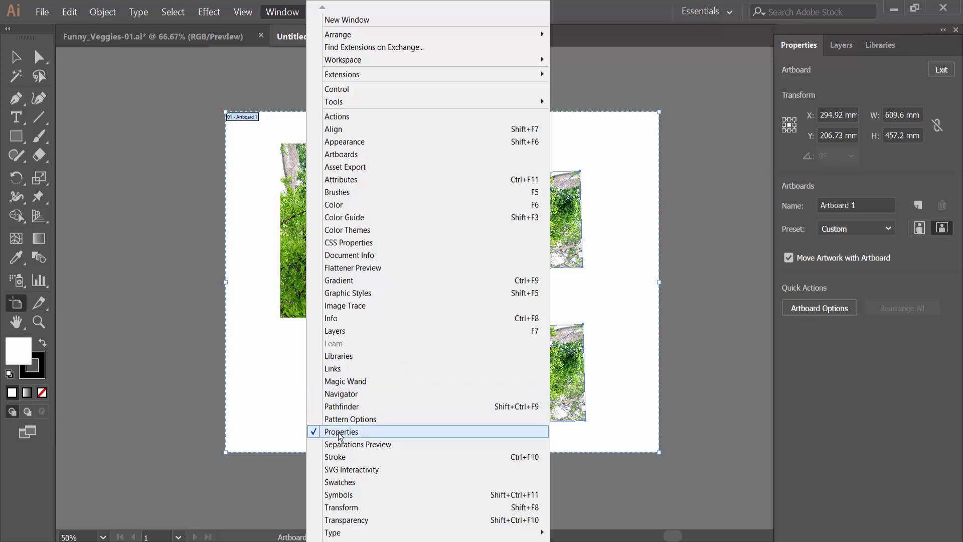
click(827, 372)
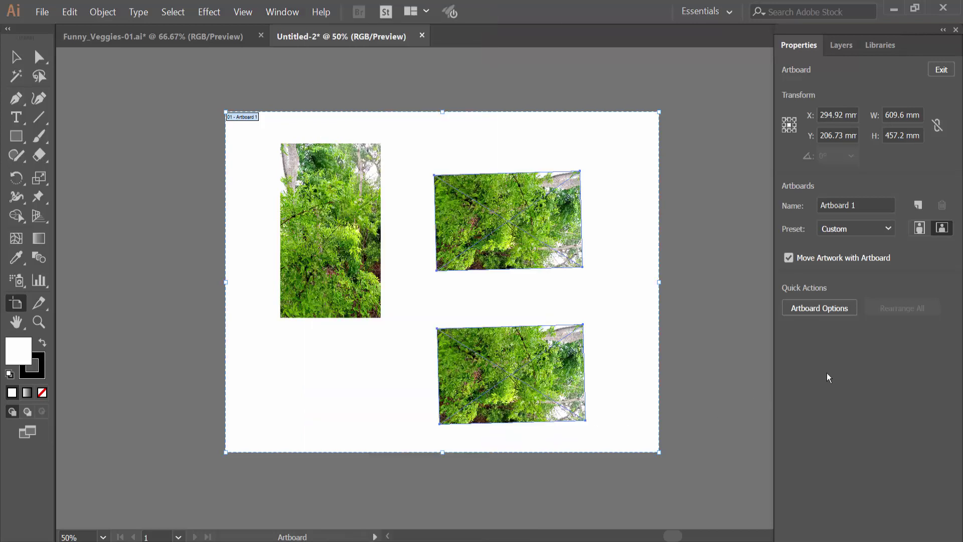
click(818, 313)
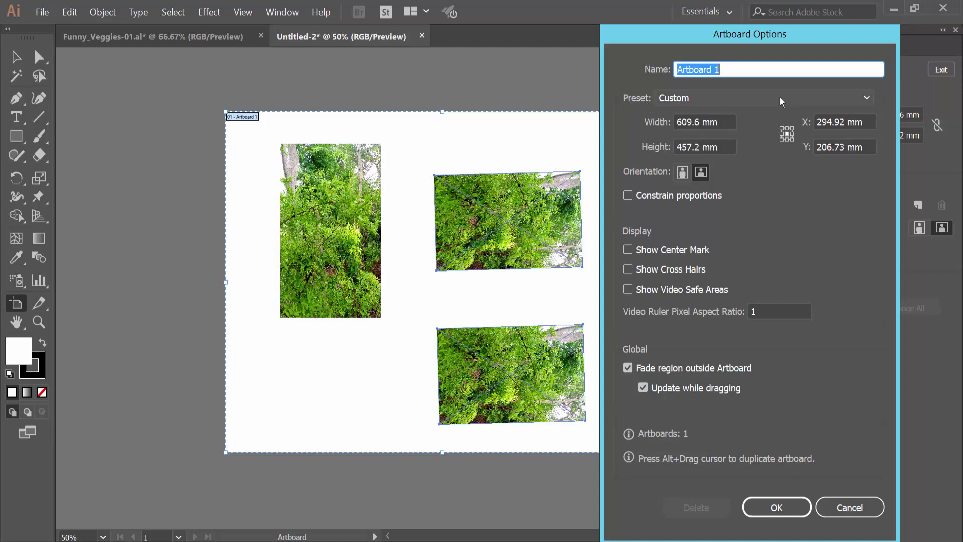
Step: Apply the Fit to Selected Art preset, resizing the artboard to 212.81 × 340.26 mm
click(866, 98)
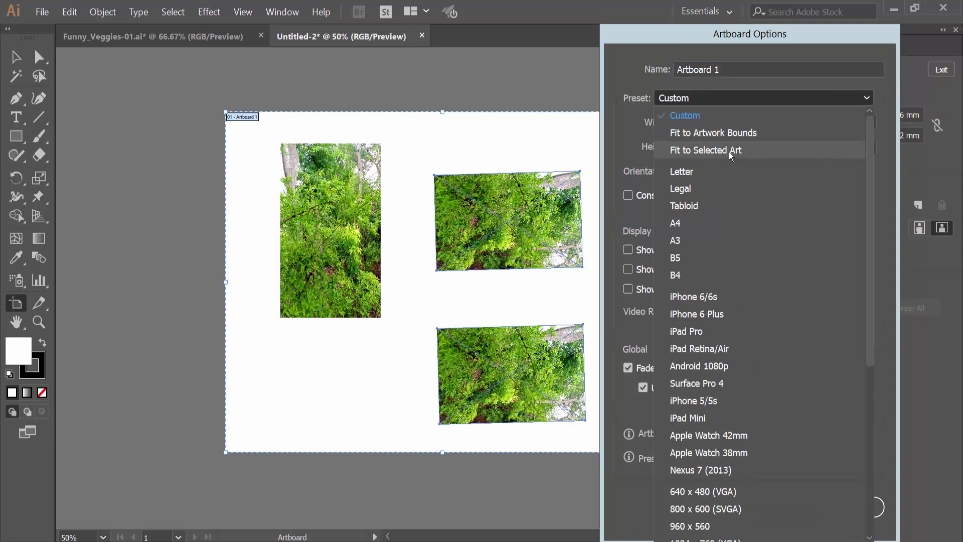
click(729, 152)
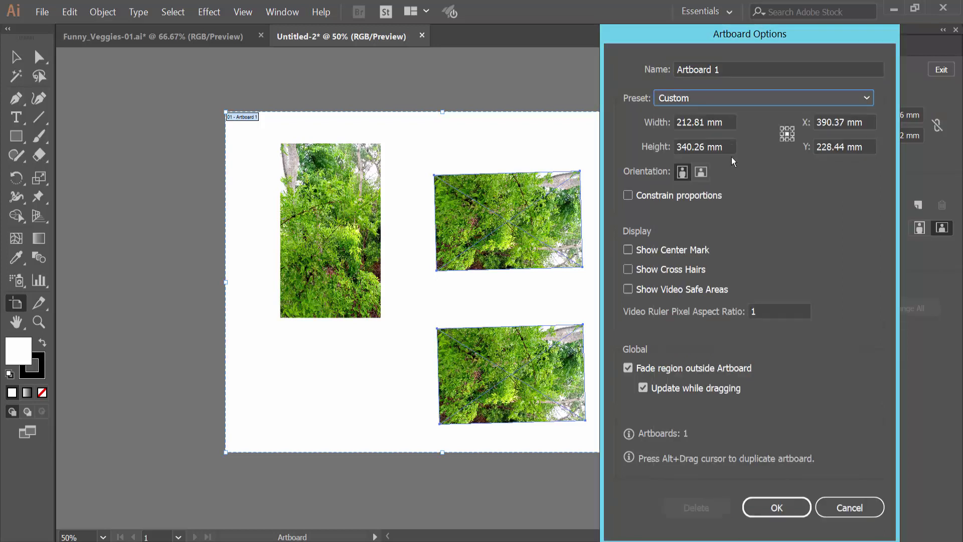
click(729, 99)
click(713, 153)
click(779, 509)
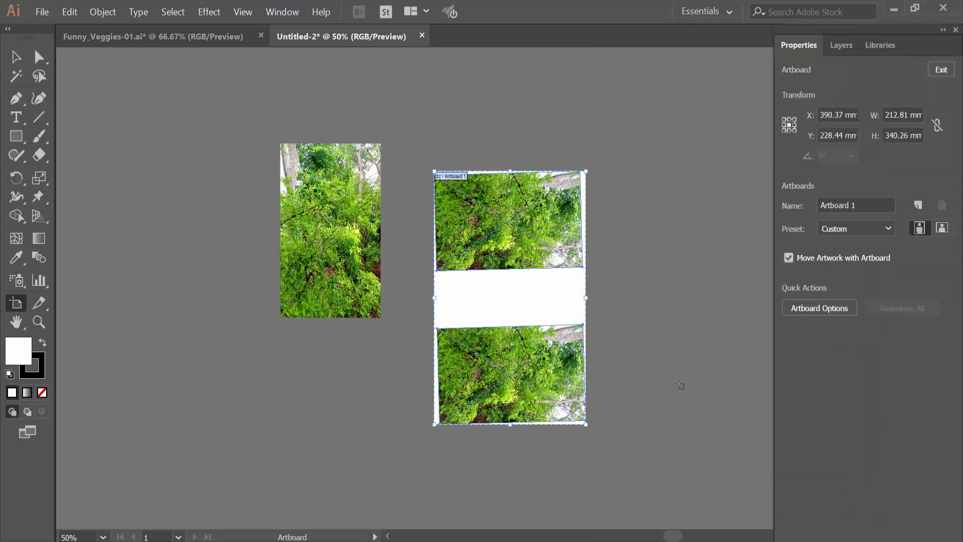
Step: Deselect the photos and undo the resize, restoring the 609.6 × 457.2 mm artboard
click(16, 56)
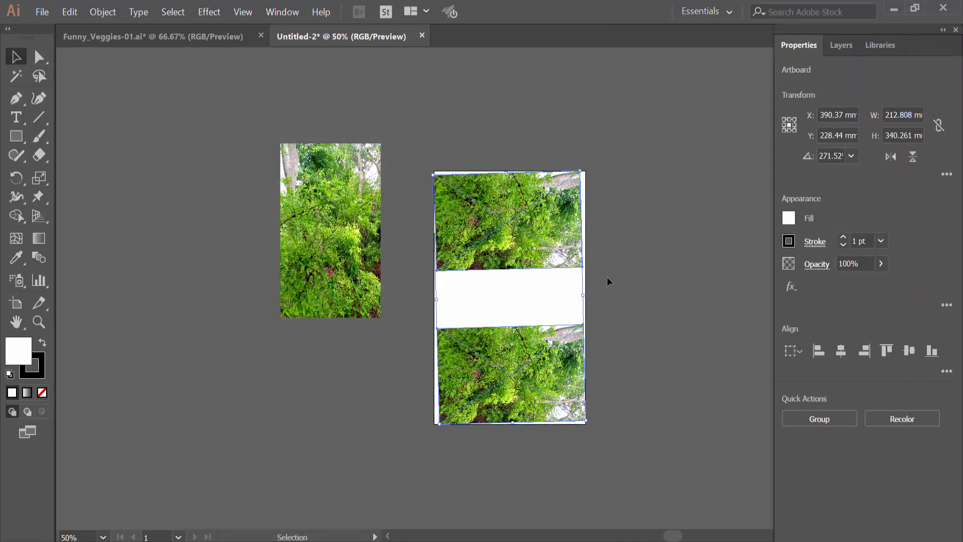
click(621, 277)
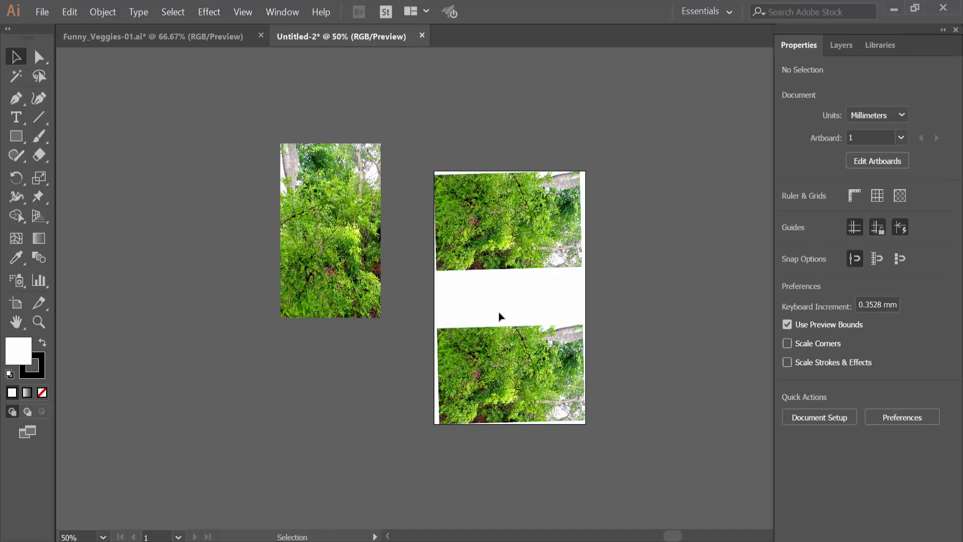
key(a)
click(498, 315)
key(v)
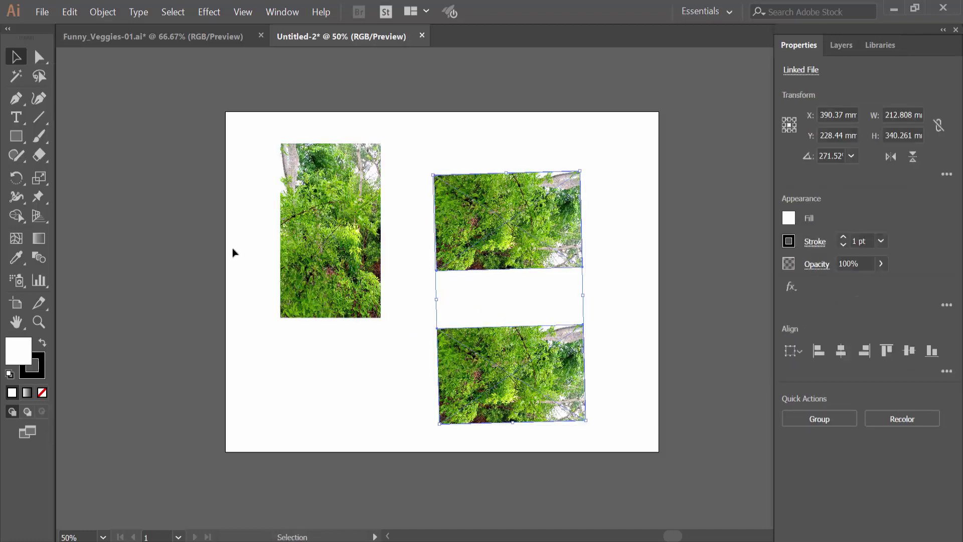
Step: Select the tall left photo and upper-right photo, then switch to the Artboard Tool
click(244, 251)
mouse_move(247, 139)
mouse_down()
mouse_move(545, 259)
mouse_move(610, 306)
mouse_up()
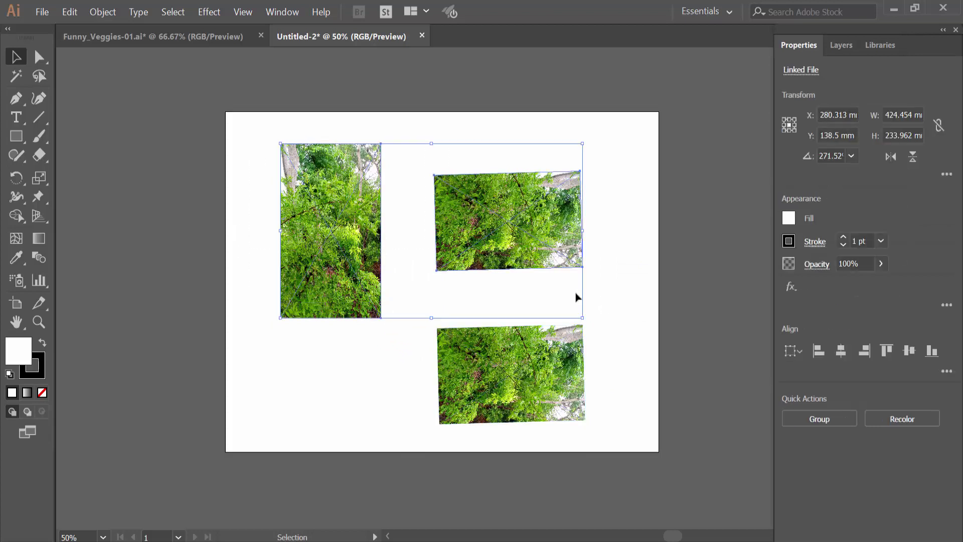
click(21, 307)
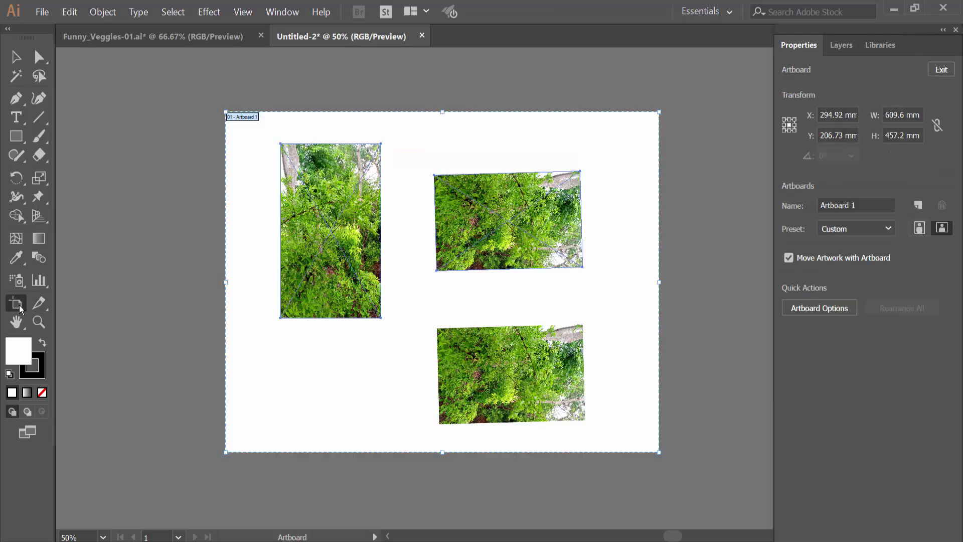
Step: Set Artboard 1's preset to Fit to Selected Art, giving 424.45 × 233.96 mm
click(813, 309)
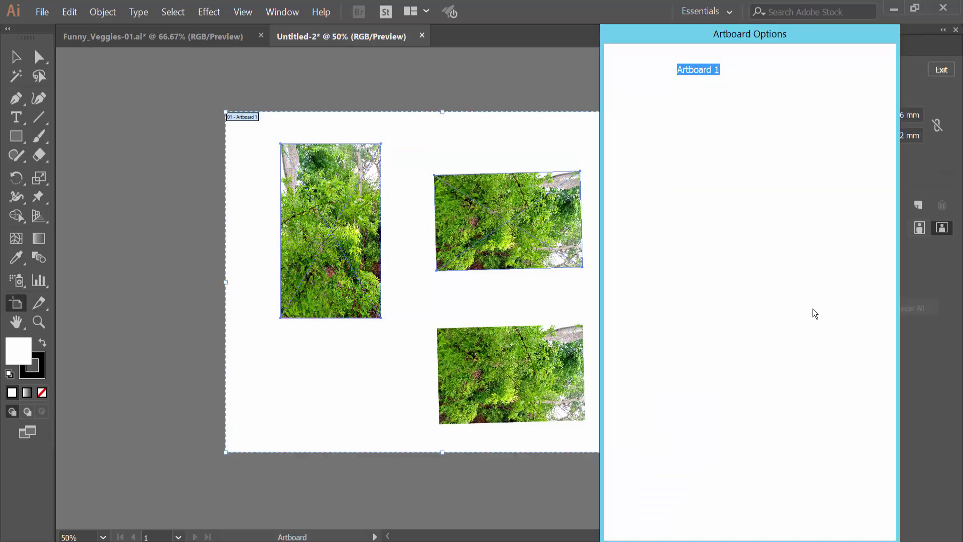
click(835, 101)
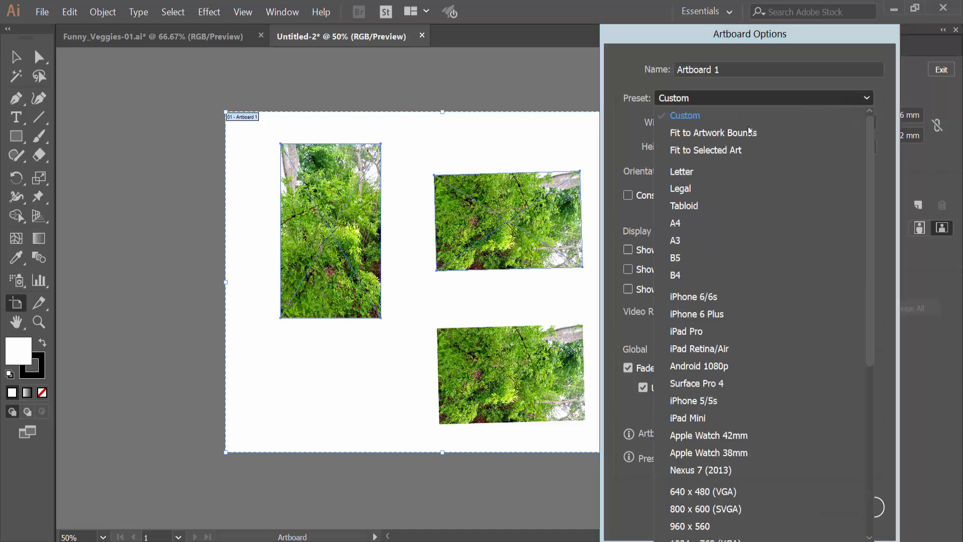
click(722, 153)
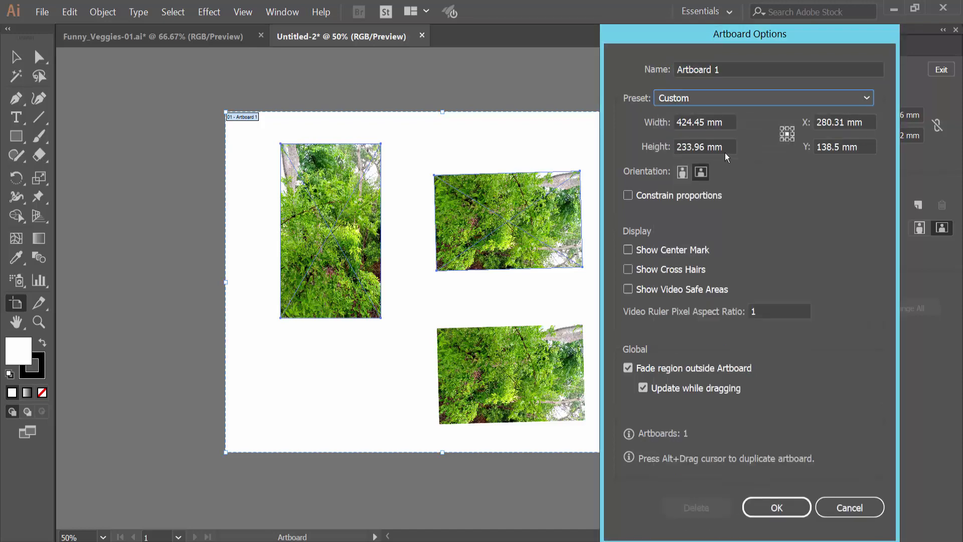
click(746, 97)
click(713, 151)
click(778, 508)
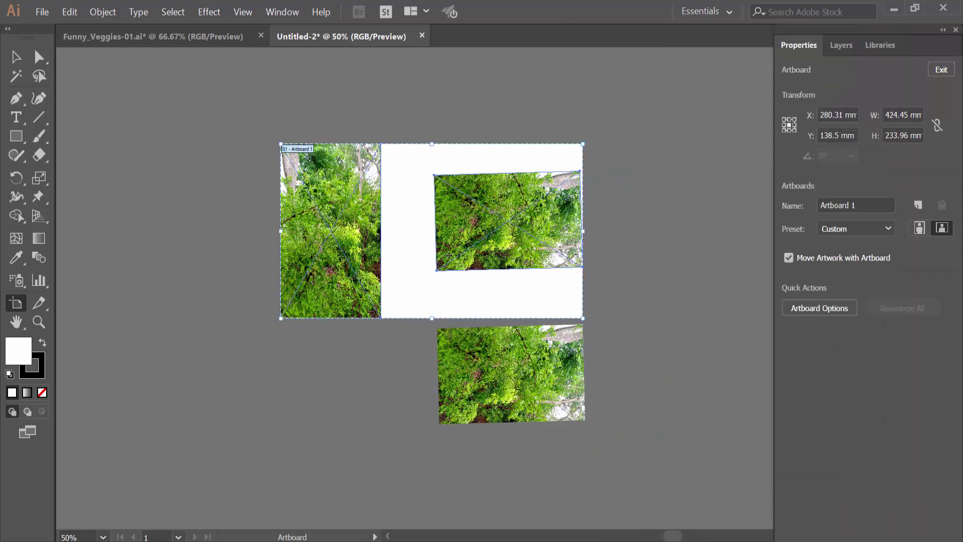